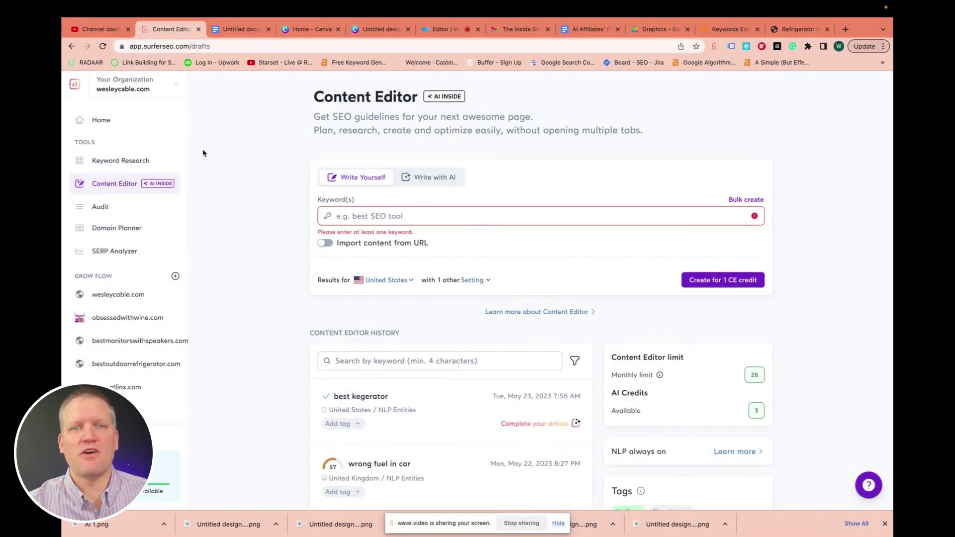
scroll(206, 154, "up", 1)
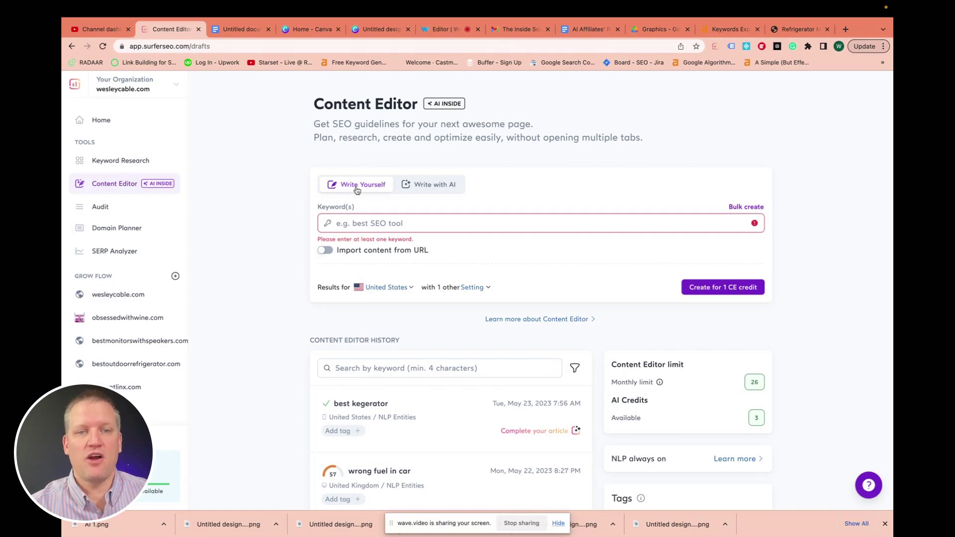
- Choose Write with AI and replace the previous keyword with 'caymus cabernet sauvignon'
left_click(427, 189)
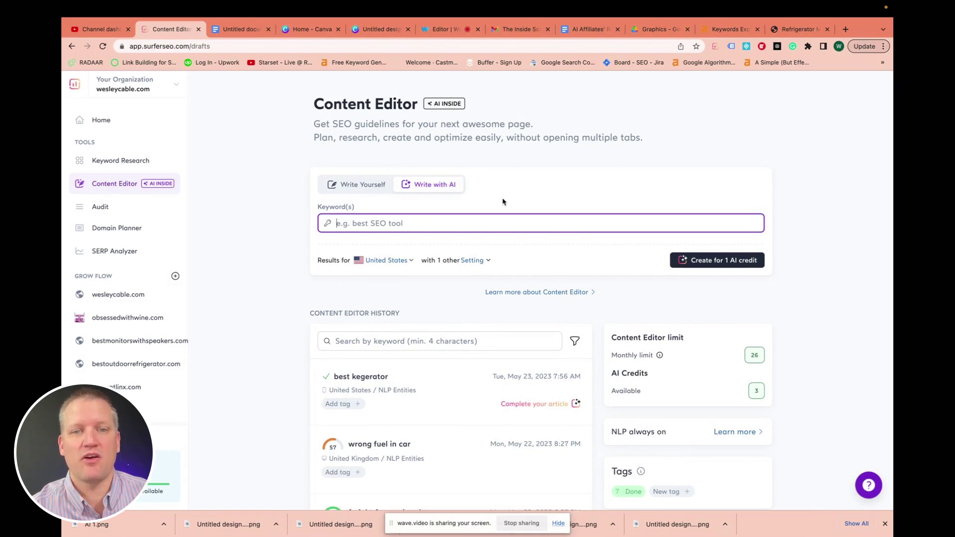
left_click(352, 226)
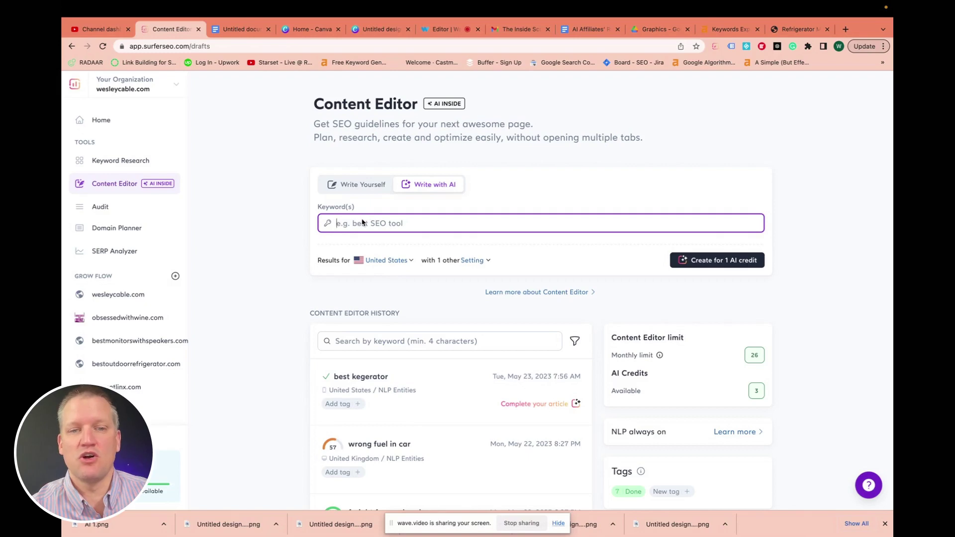
type("caymus cabernet sauvignon")
key("ctrl+a")
key("ctrl+c")
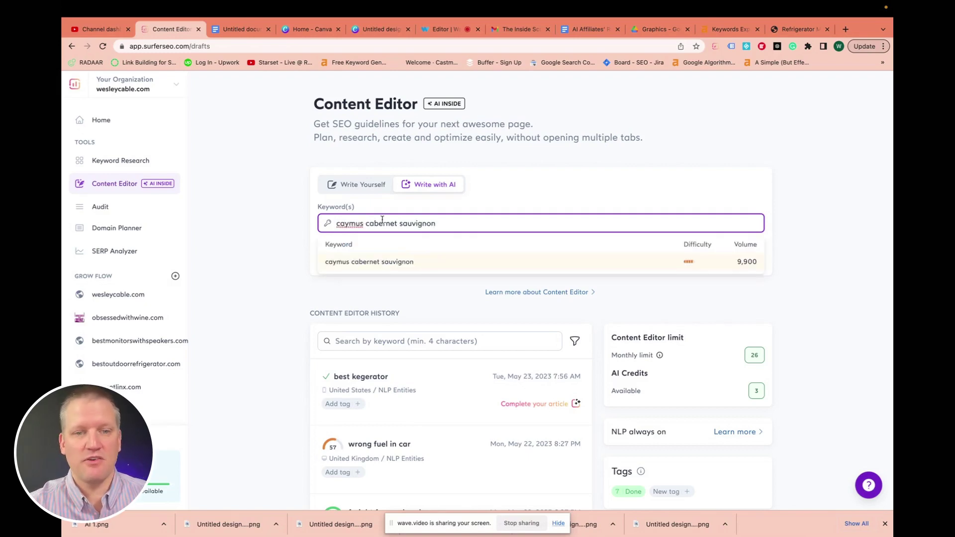
key("BackSpace")
key("ctrl+v")
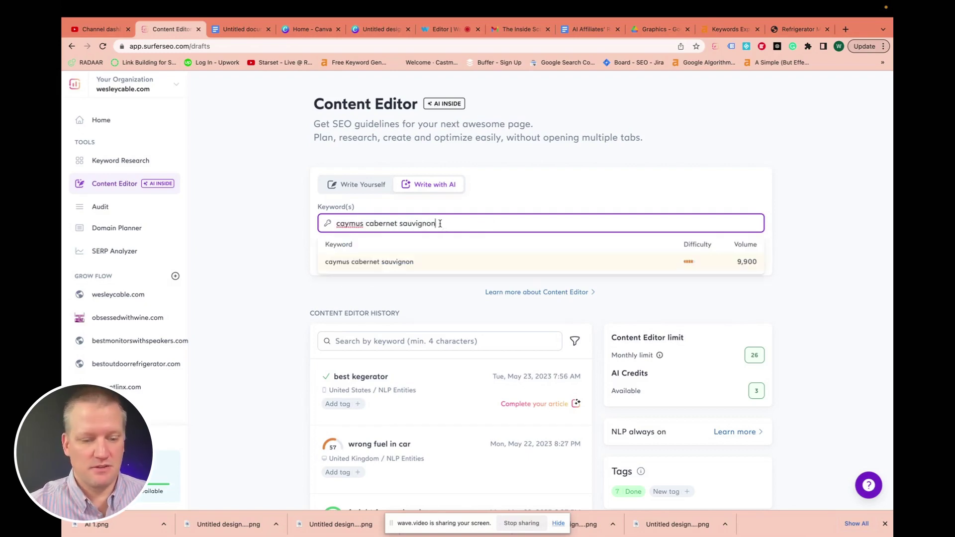
key("Return")
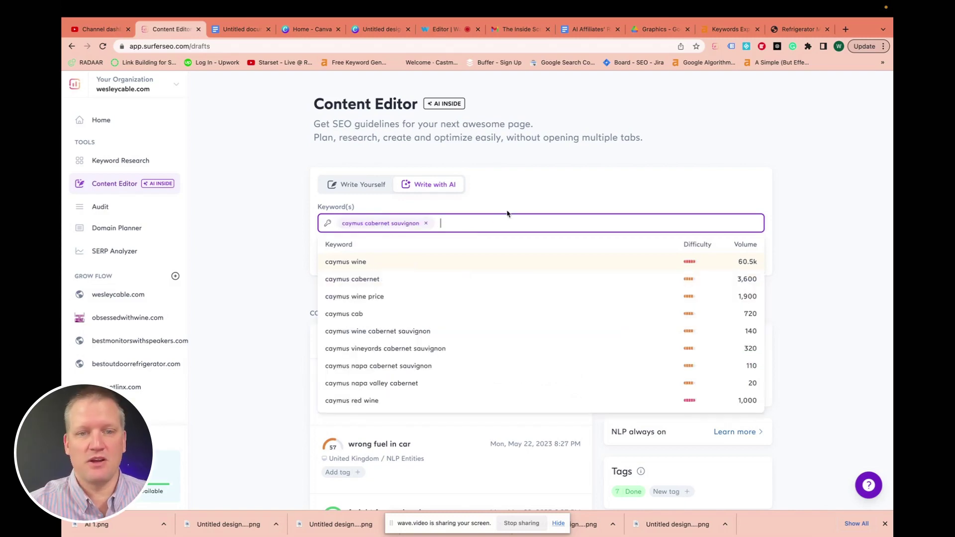
left_click(508, 209)
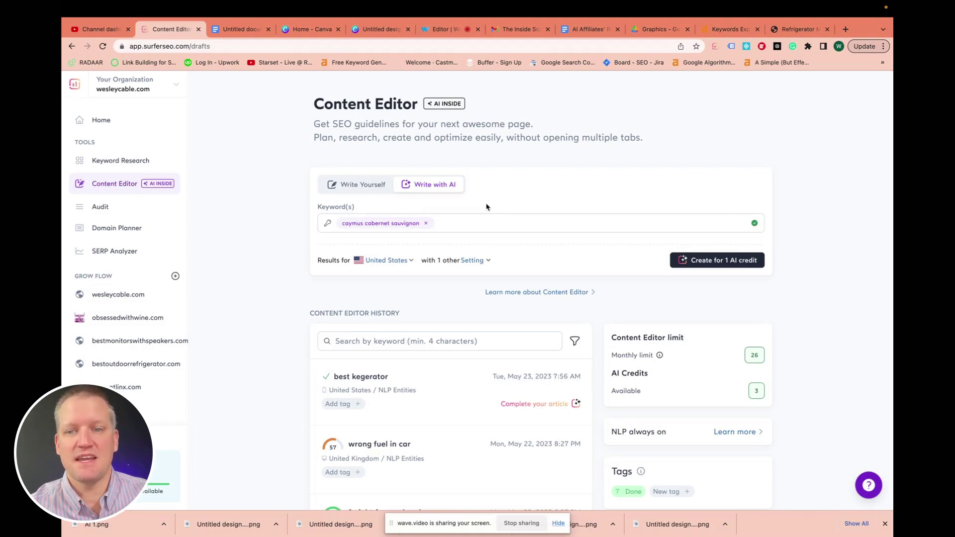
- Create the caymus cabernet sauvignon draft for 1 AI credit
left_click(717, 265)
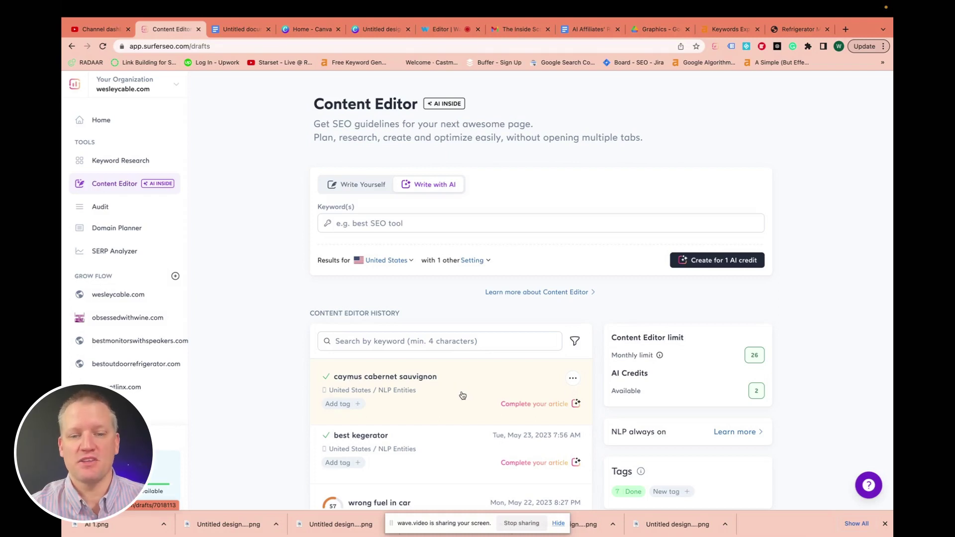
mouse_move(450, 390)
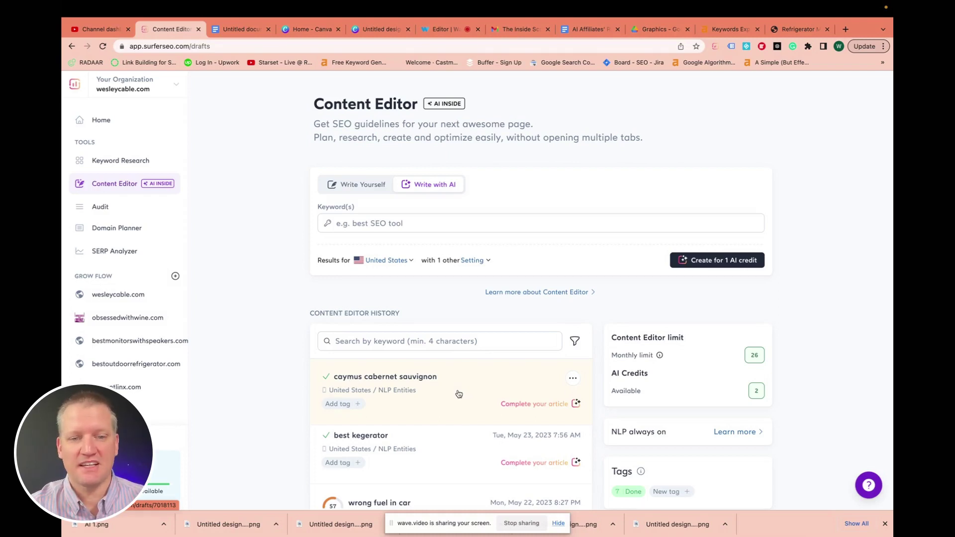
- Complete the caymus draft's setup with an Excited tone and outline review unchecked
left_click(546, 408)
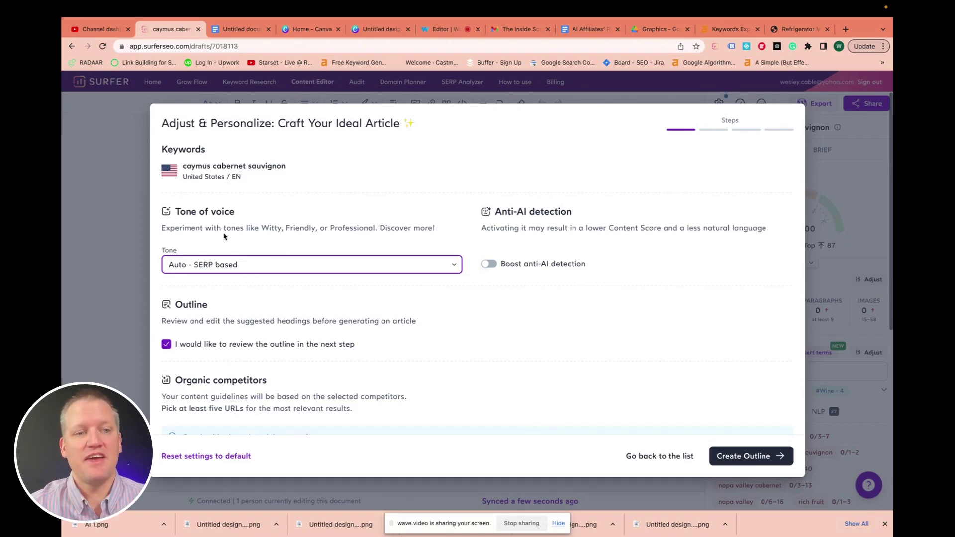
left_click(255, 270)
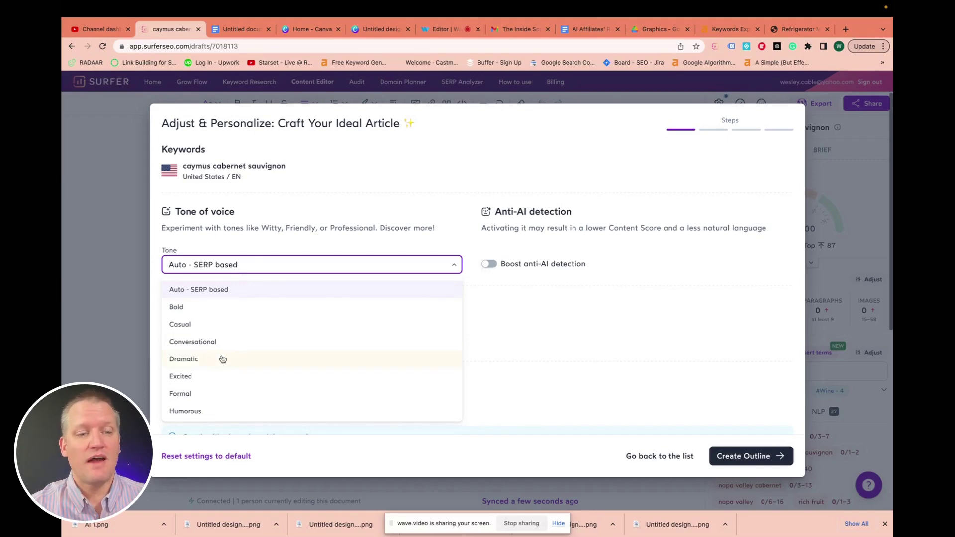
left_click(186, 377)
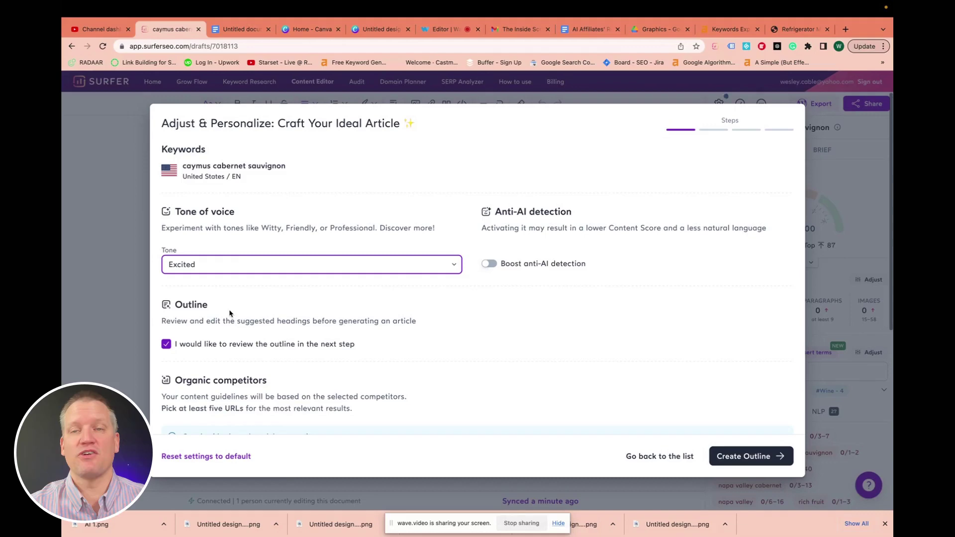
left_click(191, 345)
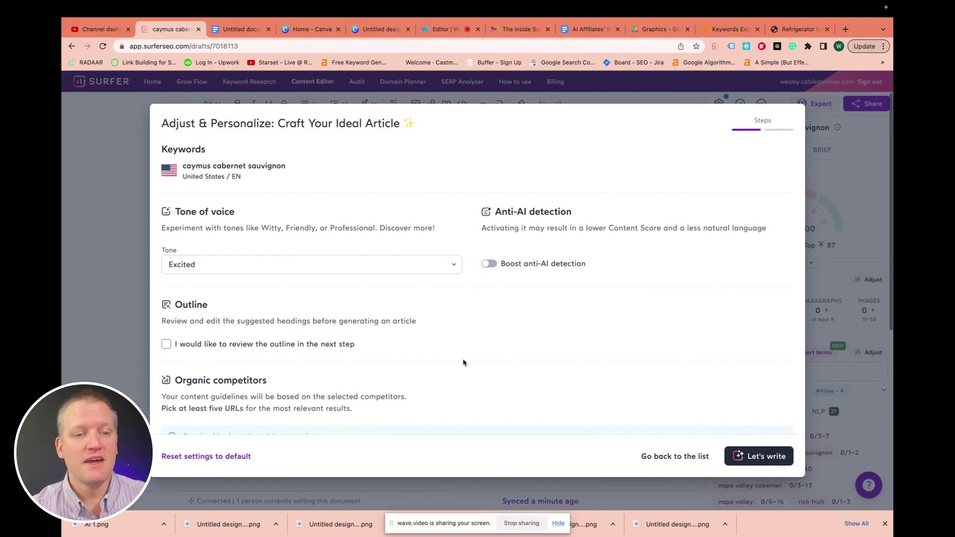
left_click(488, 265)
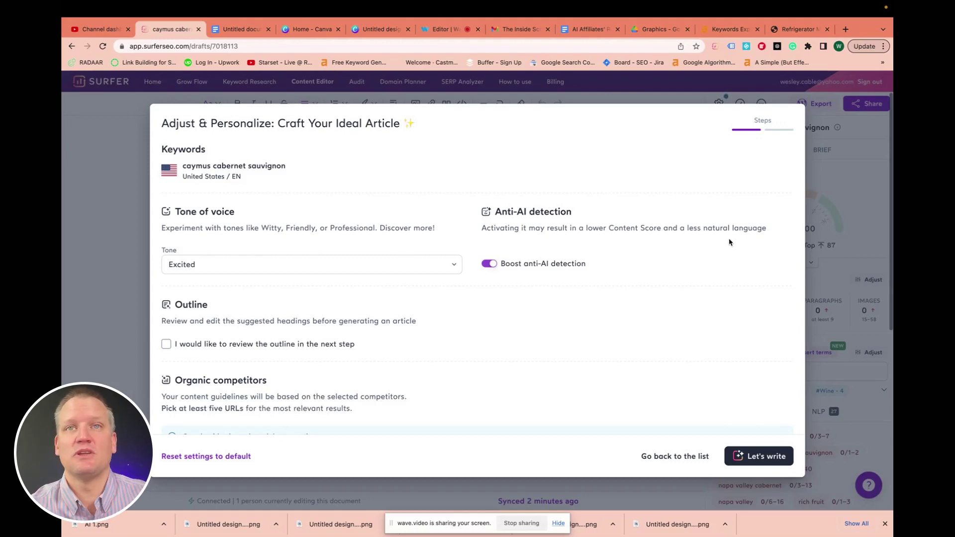
left_click(493, 266)
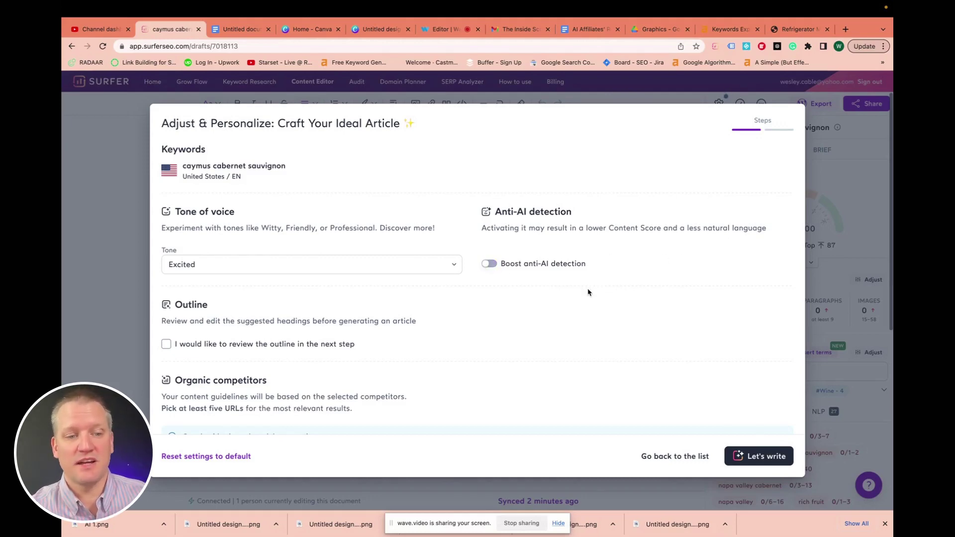
scroll(587, 293, "down", 2)
scroll(588, 292, "down", 1)
scroll(588, 292, "down", 1)
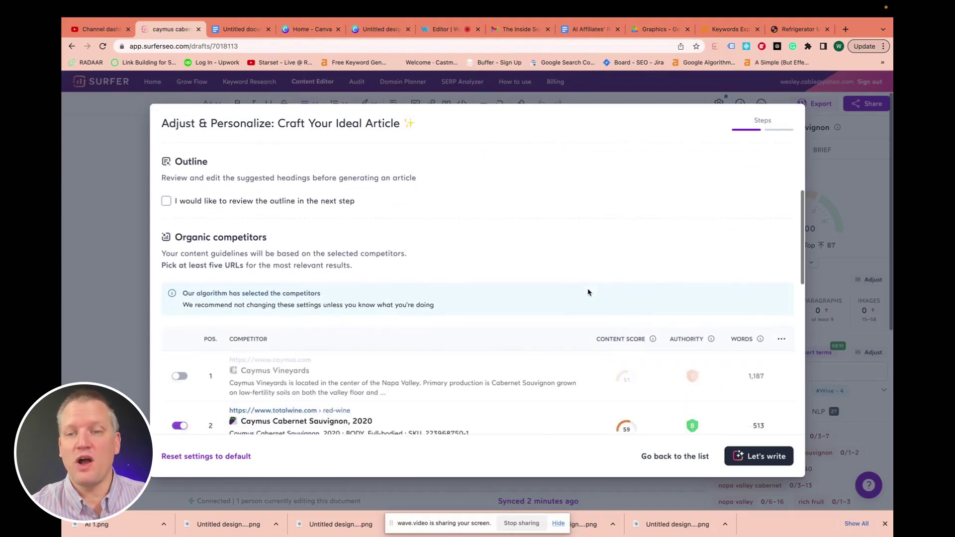
scroll(588, 292, "down", 3)
scroll(588, 293, "down", 1)
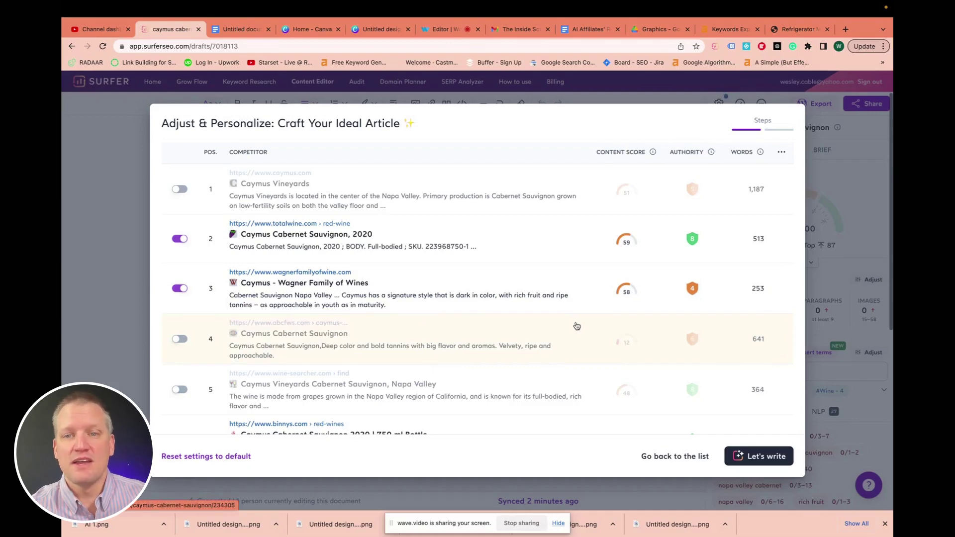
scroll(576, 327, "down", 1)
scroll(576, 326, "down", 2)
scroll(576, 326, "down", 3)
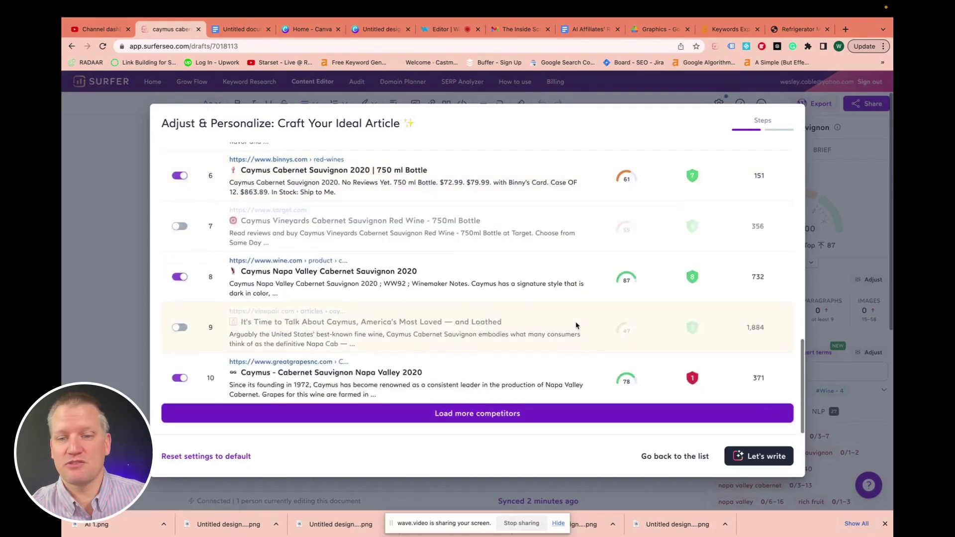
scroll(575, 327, "up", 1)
scroll(576, 326, "up", 3)
scroll(576, 326, "up", 3)
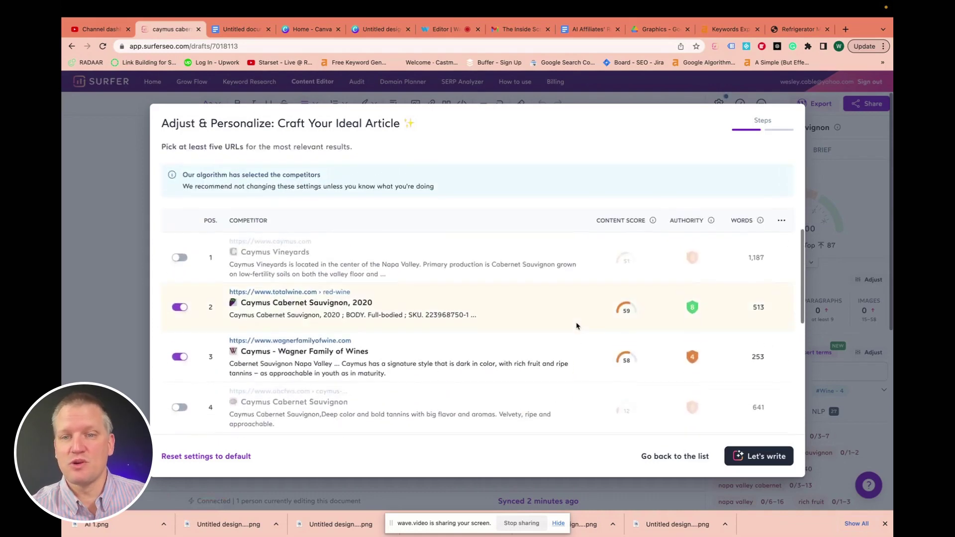
scroll(577, 326, "down", 1)
scroll(577, 325, "down", 1)
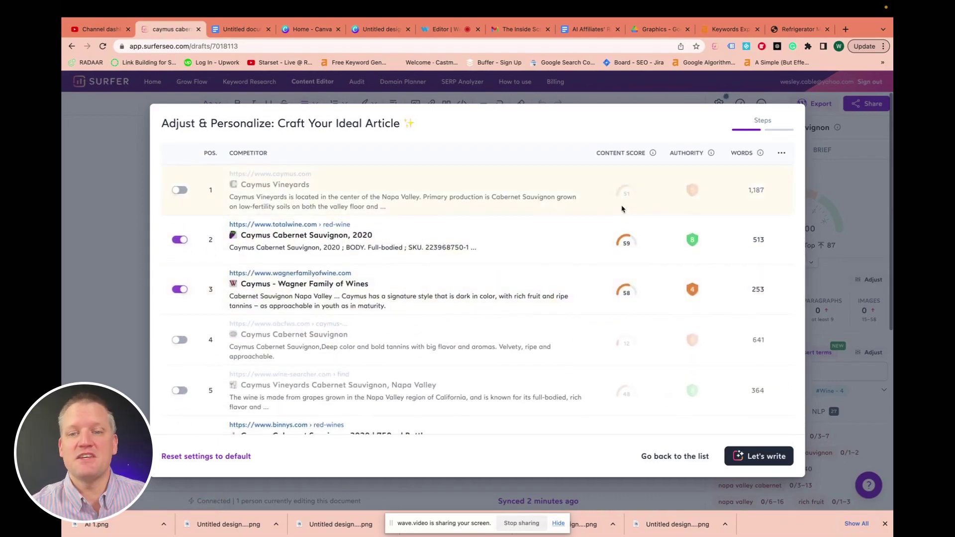
scroll(653, 314, "down", 1)
scroll(654, 314, "down", 4)
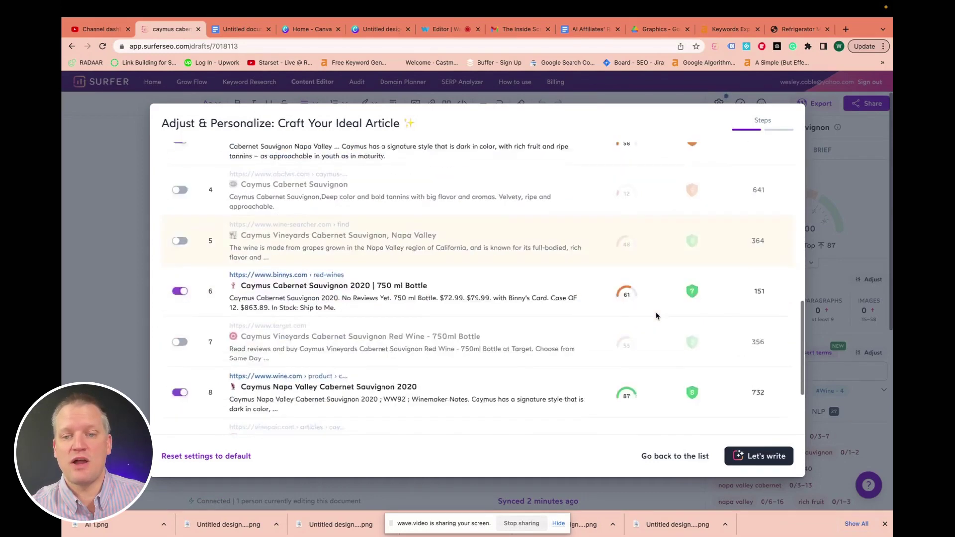
scroll(656, 317, "down", 3)
scroll(656, 318, "up", 1)
scroll(656, 317, "up", 2)
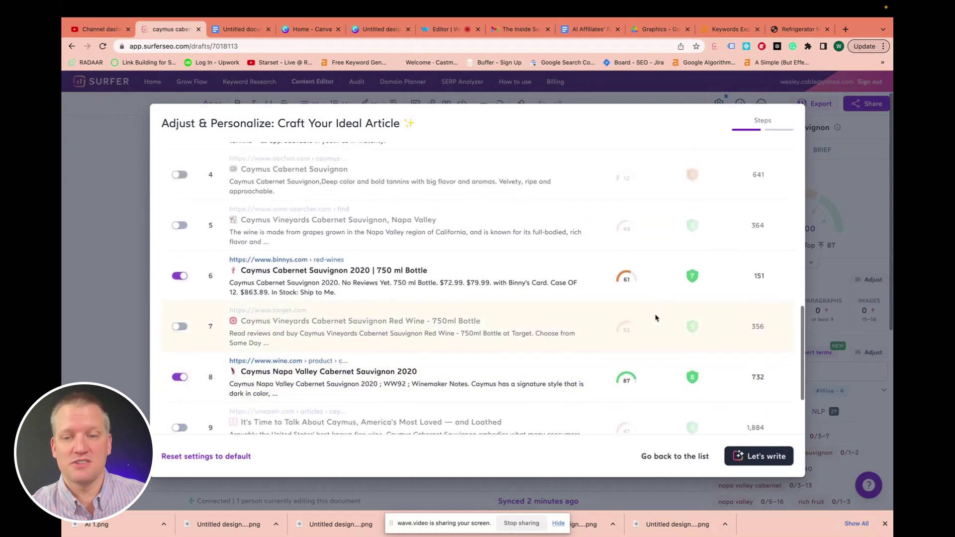
scroll(656, 317, "up", 2)
scroll(656, 317, "up", 2)
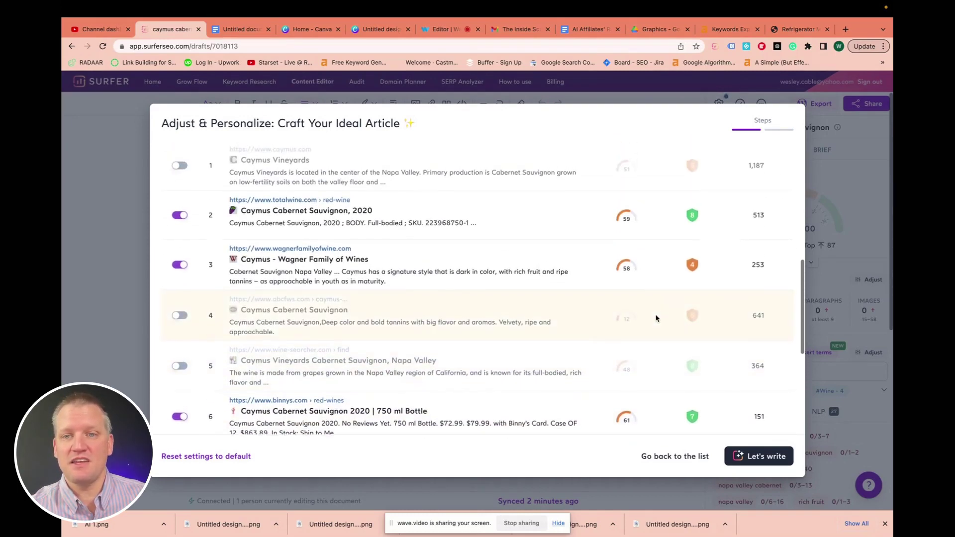
scroll(656, 316, "up", 1)
scroll(654, 298, "down", 1)
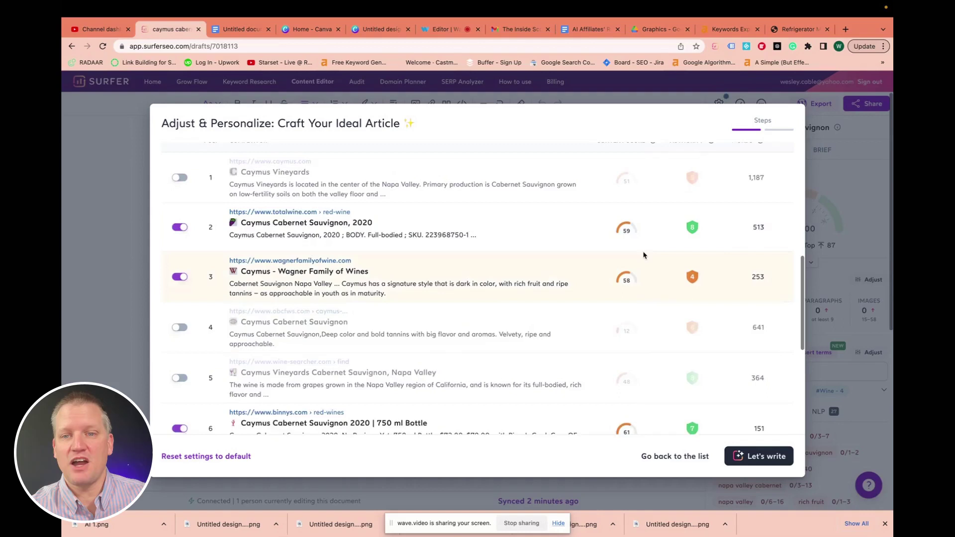
scroll(649, 257, "up", 1)
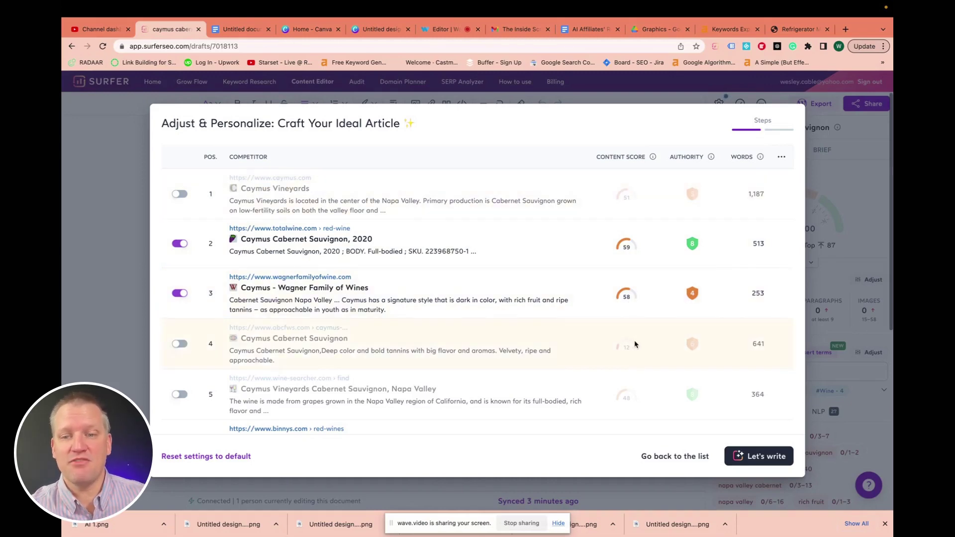
scroll(635, 343, "down", 1)
scroll(635, 344, "down", 2)
scroll(635, 344, "down", 3)
scroll(635, 344, "up", 1)
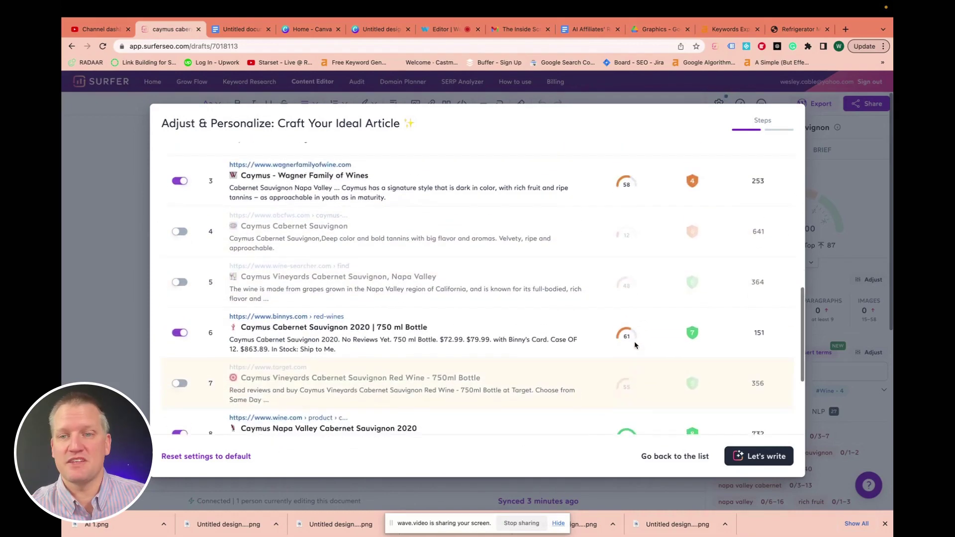
scroll(634, 344, "up", 5)
scroll(635, 345, "up", 2)
scroll(635, 345, "down", 2)
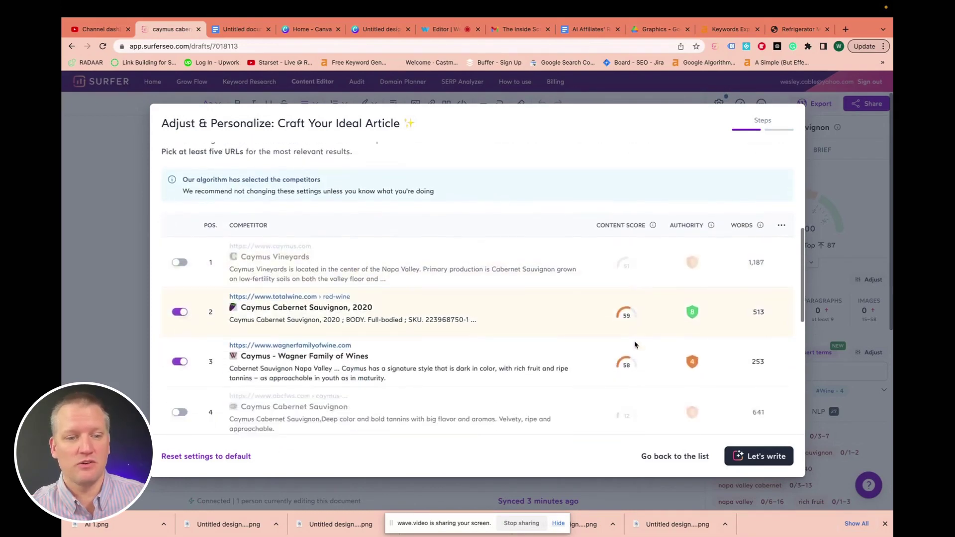
scroll(634, 344, "down", 2)
scroll(635, 344, "down", 2)
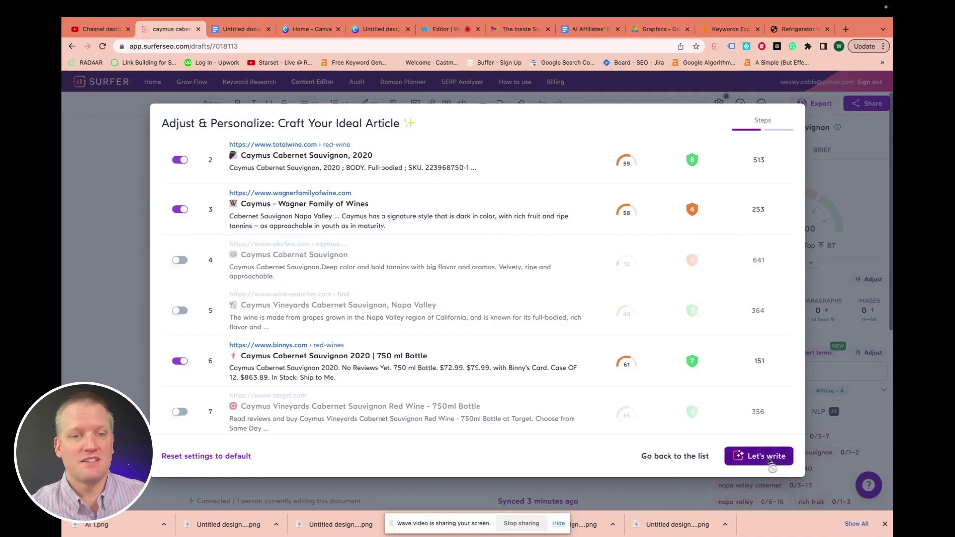
- Start writing the article from the selected competitors and let it generate
left_click(769, 460)
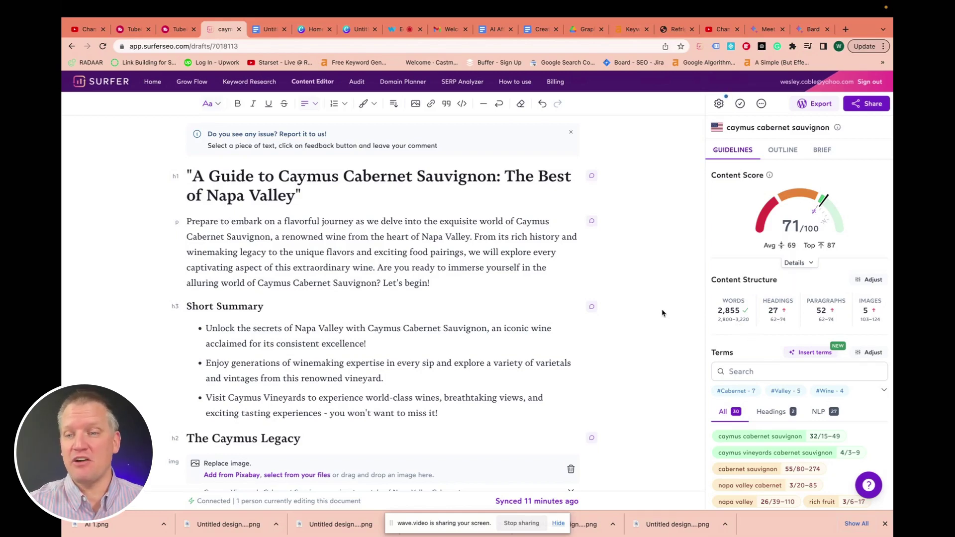
scroll(662, 313, "down", 1)
scroll(662, 314, "down", 3)
scroll(662, 314, "down", 2)
scroll(661, 313, "down", 2)
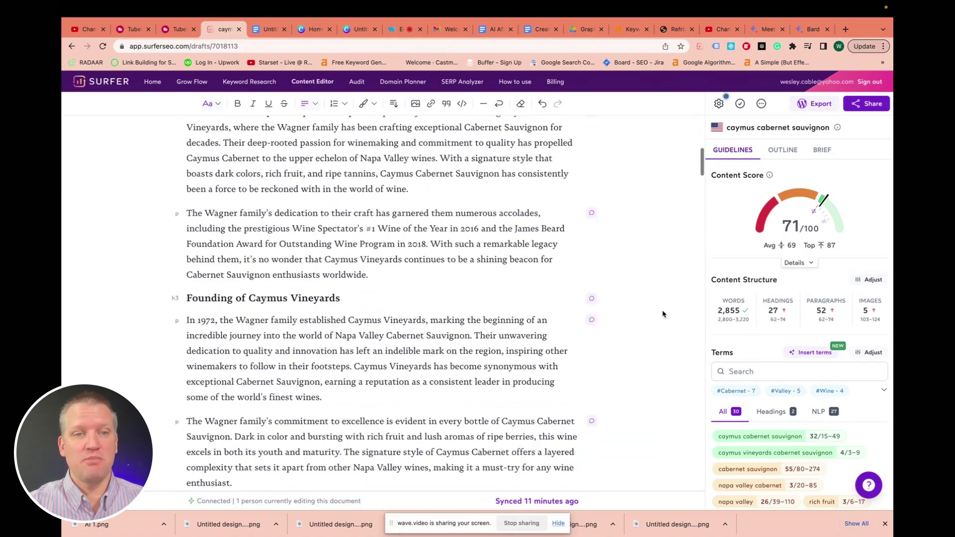
scroll(662, 313, "down", 3)
scroll(661, 313, "down", 2)
scroll(662, 313, "down", 2)
scroll(662, 314, "down", 3)
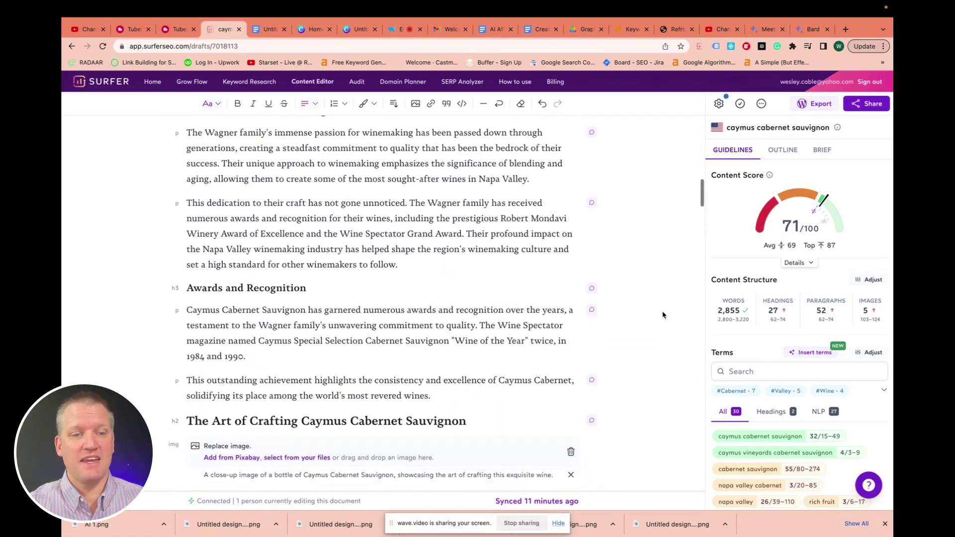
scroll(662, 315, "down", 2)
scroll(663, 315, "down", 2)
scroll(664, 315, "up", 5)
scroll(666, 314, "up", 5)
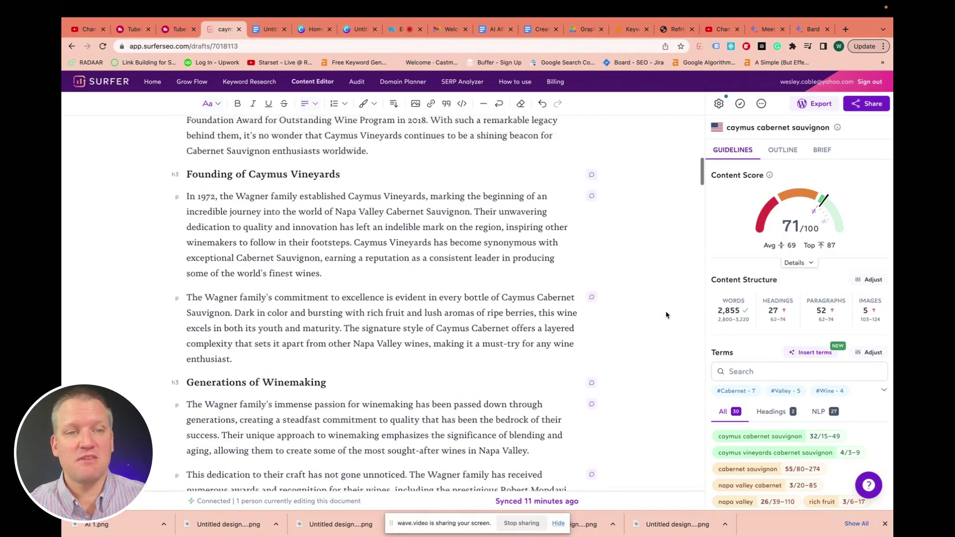
scroll(667, 314, "up", 5)
scroll(667, 314, "up", 3)
scroll(668, 314, "up", 3)
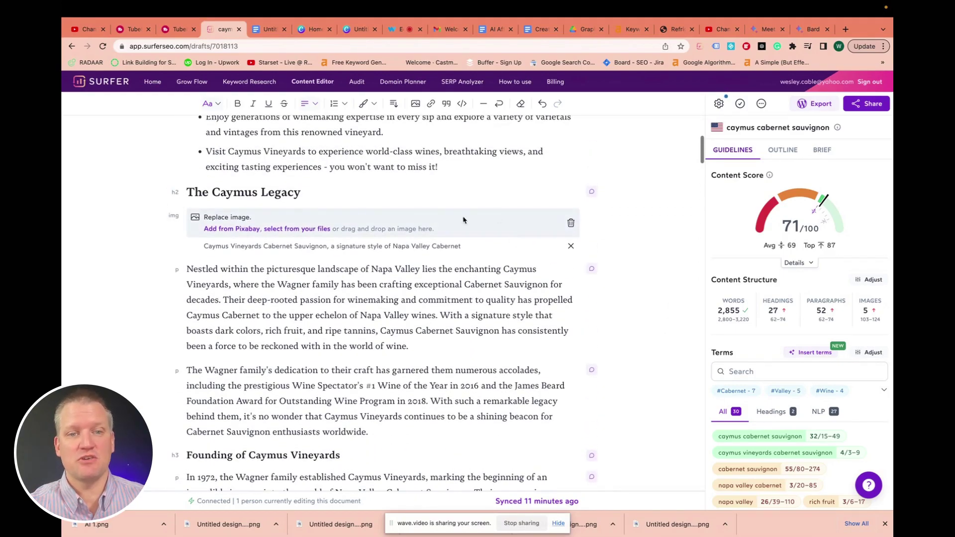
scroll(649, 358, "down", 2)
scroll(651, 358, "down", 3)
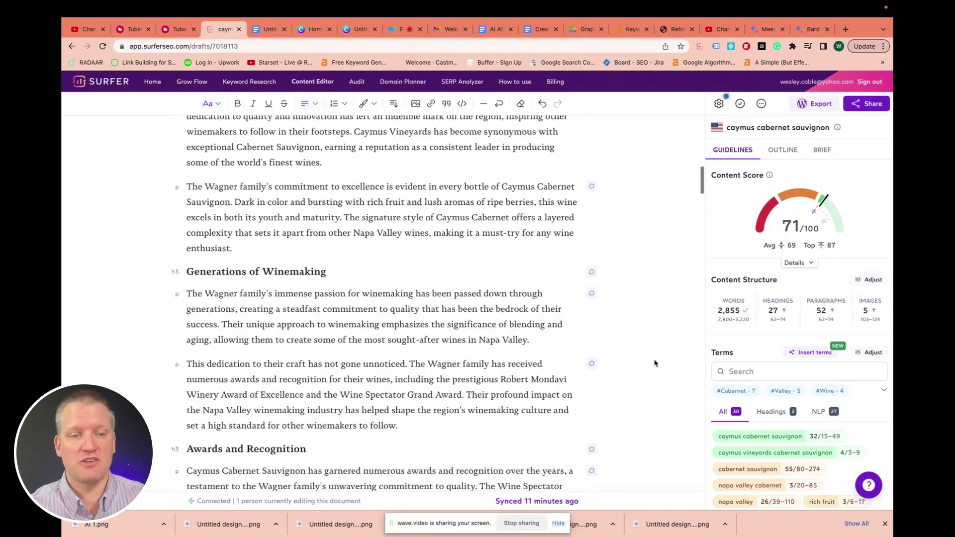
scroll(652, 361, "down", 3)
scroll(654, 363, "down", 5)
scroll(655, 363, "up", 1)
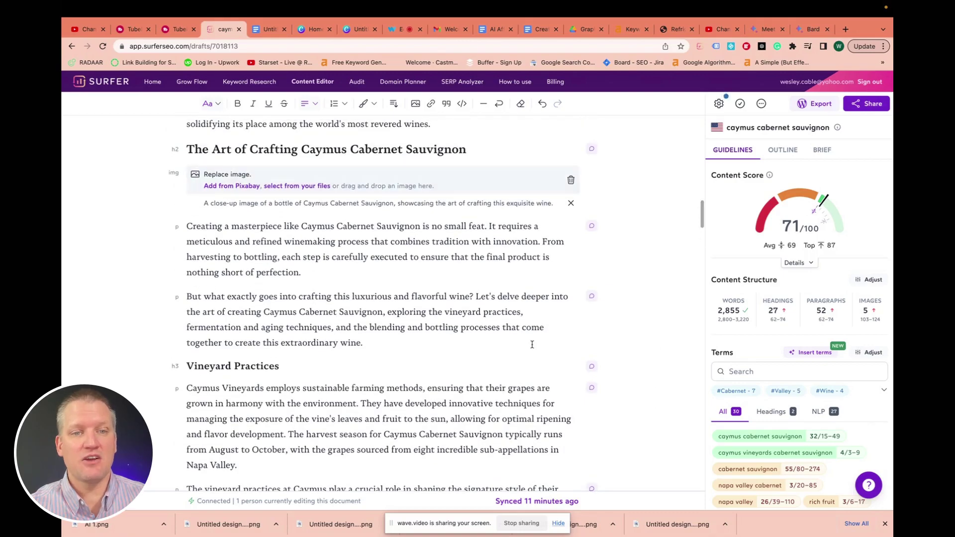
scroll(613, 401, "down", 2)
scroll(614, 401, "down", 3)
scroll(633, 403, "down", 4)
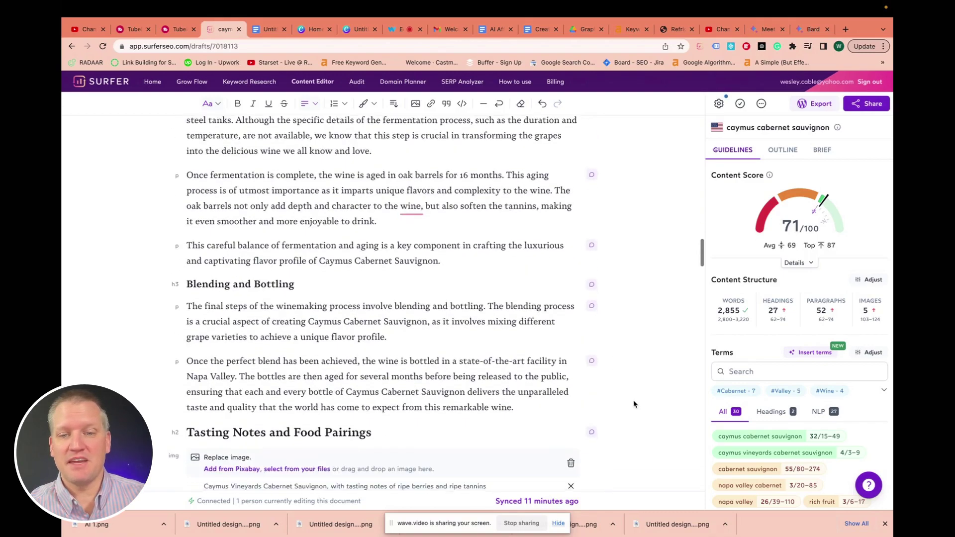
scroll(633, 404, "down", 2)
scroll(633, 403, "down", 3)
scroll(575, 405, "down", 1)
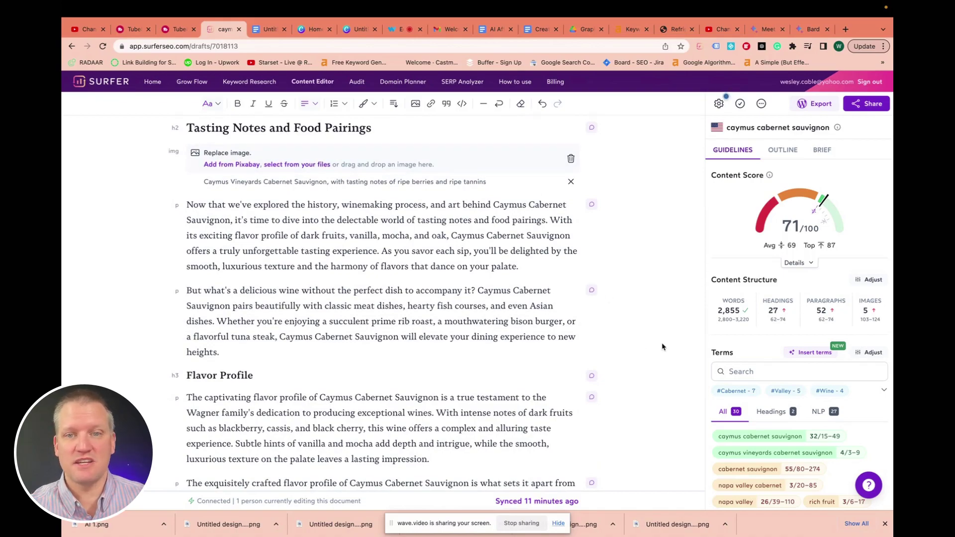
scroll(661, 343, "down", 5)
scroll(661, 344, "down", 7)
scroll(661, 346, "down", 2)
scroll(661, 345, "down", 5)
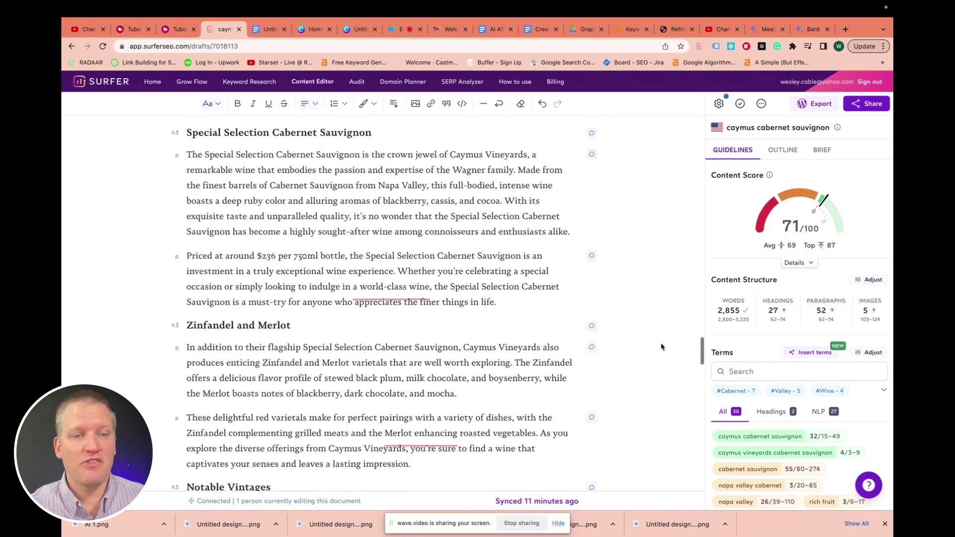
scroll(661, 345, "down", 5)
scroll(661, 345, "down", 5)
scroll(660, 346, "down", 5)
scroll(660, 346, "down", 5)
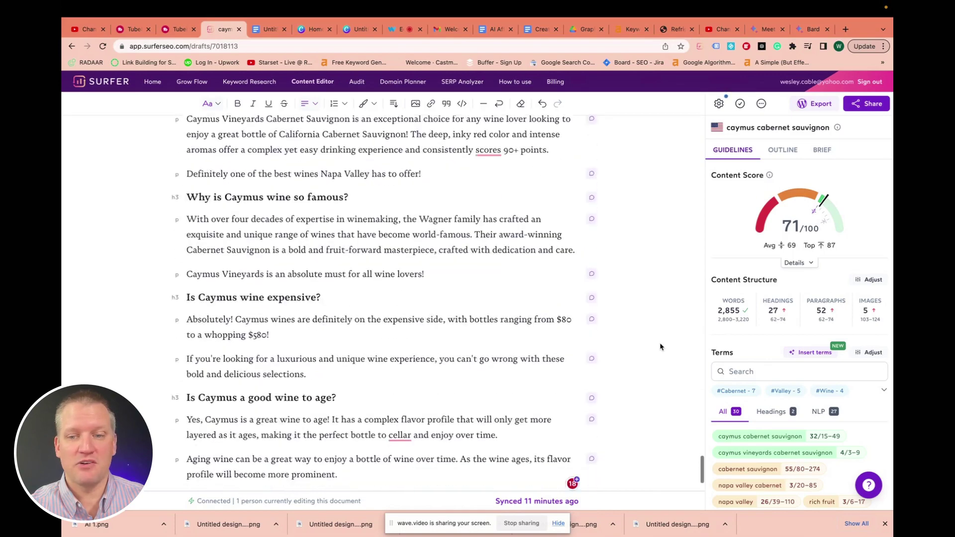
scroll(661, 345, "down", 2)
scroll(663, 343, "up", 1)
scroll(663, 344, "up", 1)
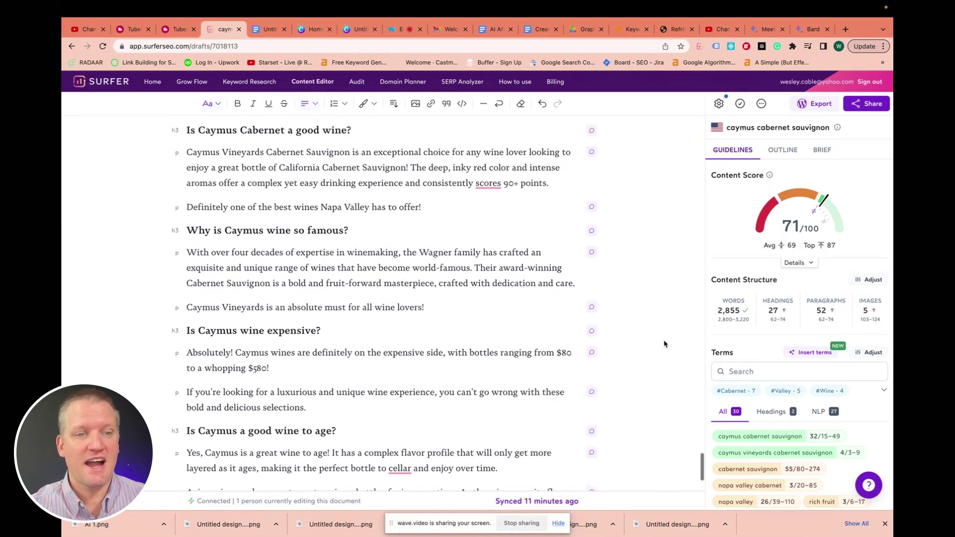
scroll(663, 343, "up", 1)
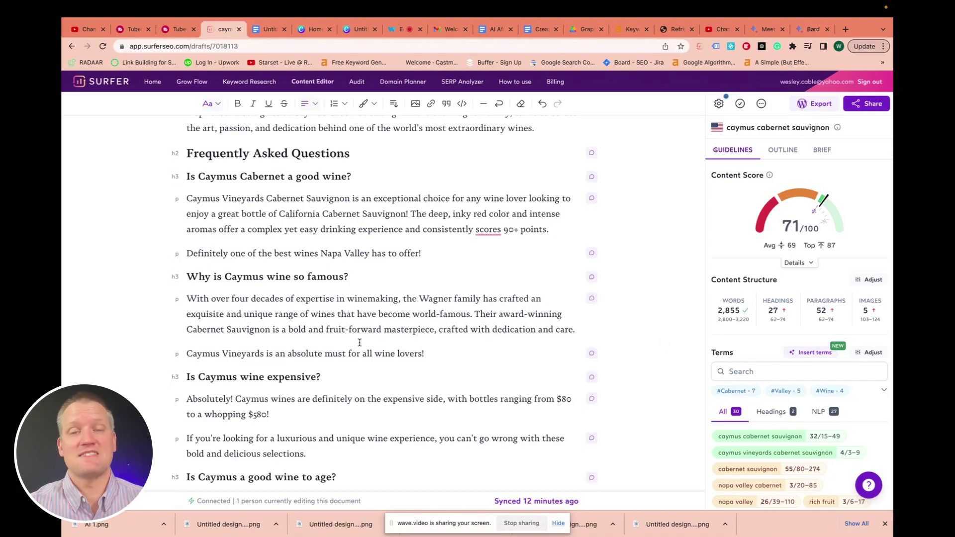
scroll(377, 339, "up", 5)
scroll(381, 337, "up", 5)
scroll(385, 335, "up", 5)
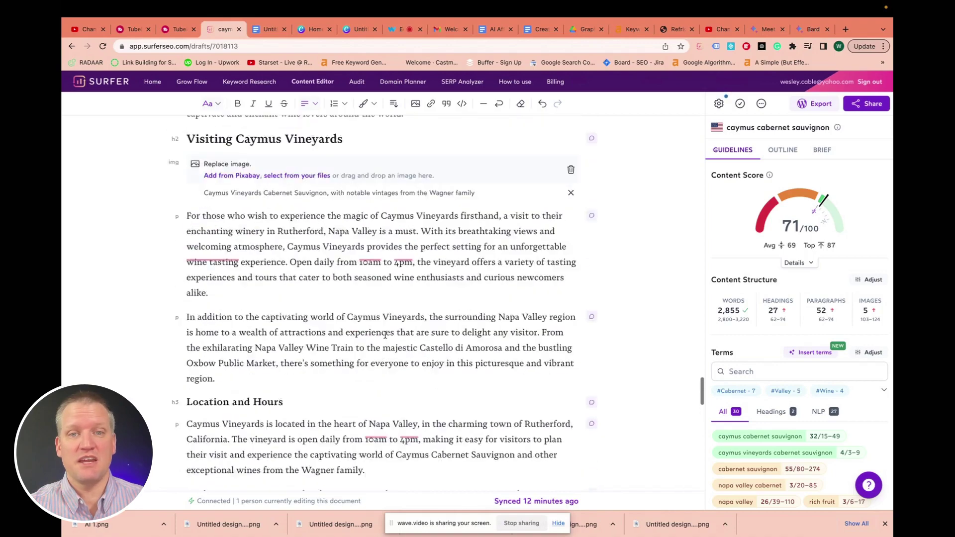
scroll(385, 335, "up", 5)
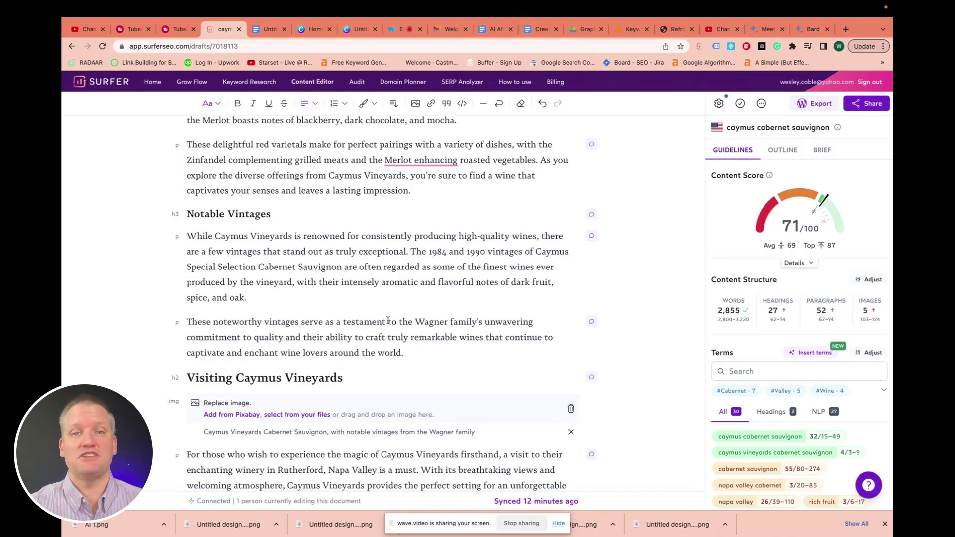
scroll(388, 321, "up", 5)
scroll(396, 306, "up", 5)
scroll(403, 287, "up", 5)
scroll(419, 258, "up", 5)
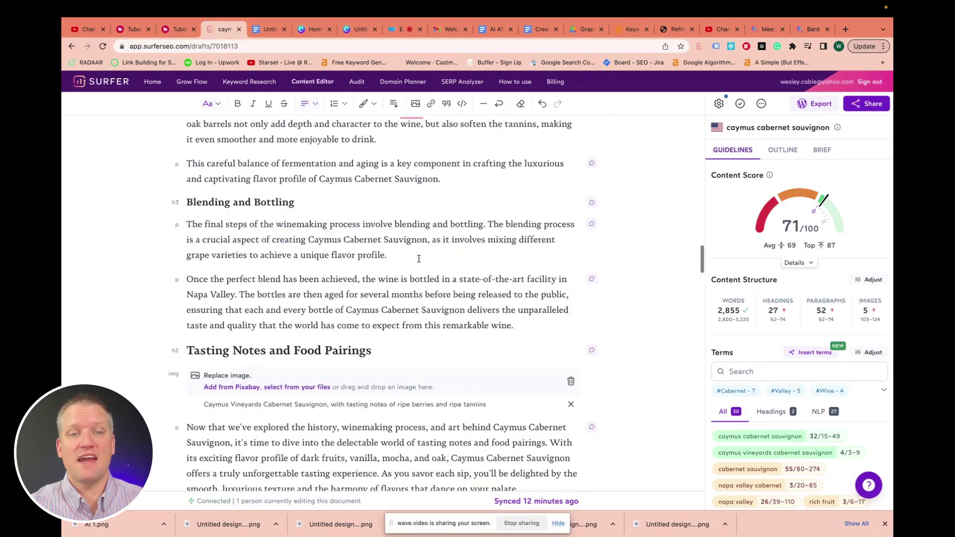
scroll(418, 259, "up", 5)
scroll(418, 258, "up", 5)
scroll(419, 258, "up", 5)
scroll(419, 259, "up", 3)
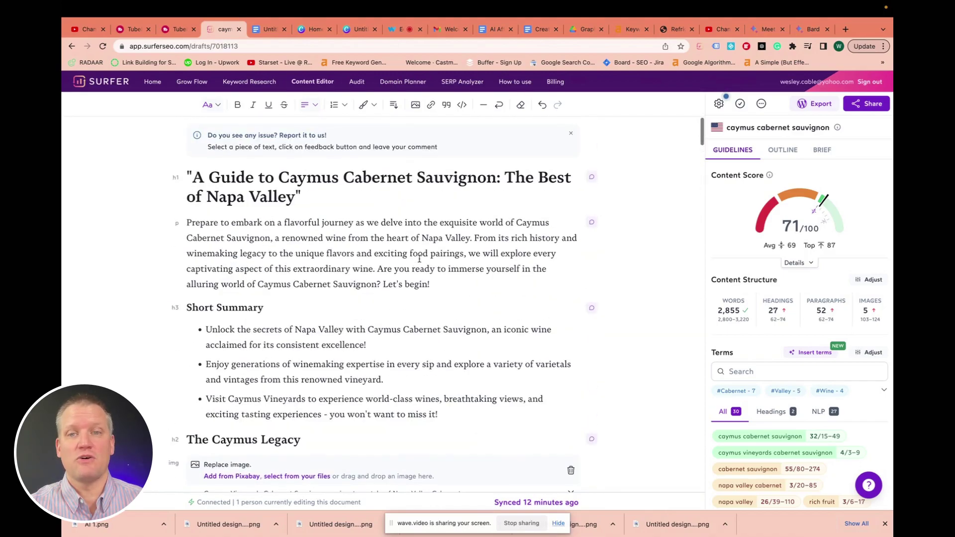